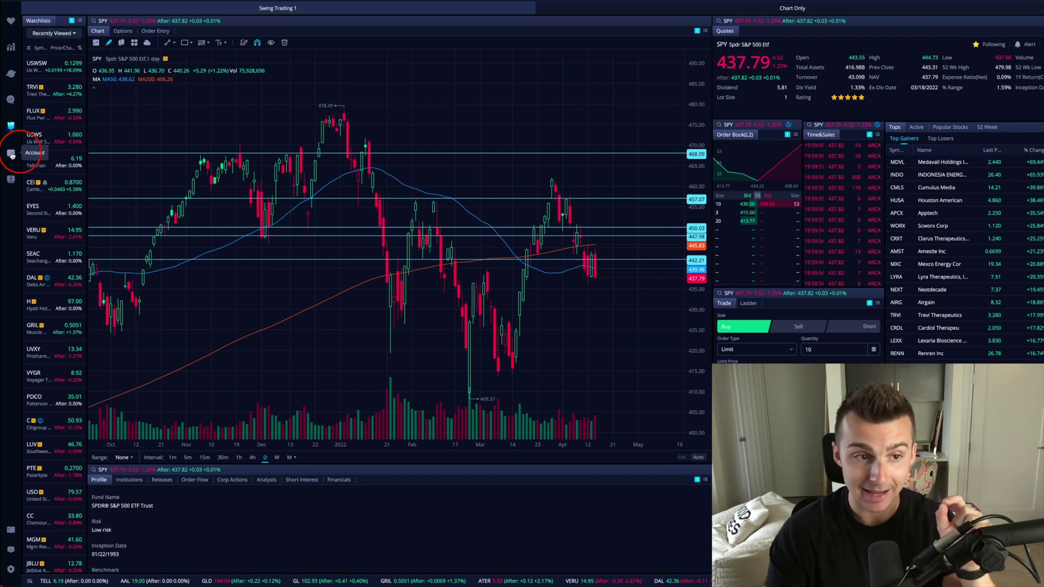
left_click(11, 157)
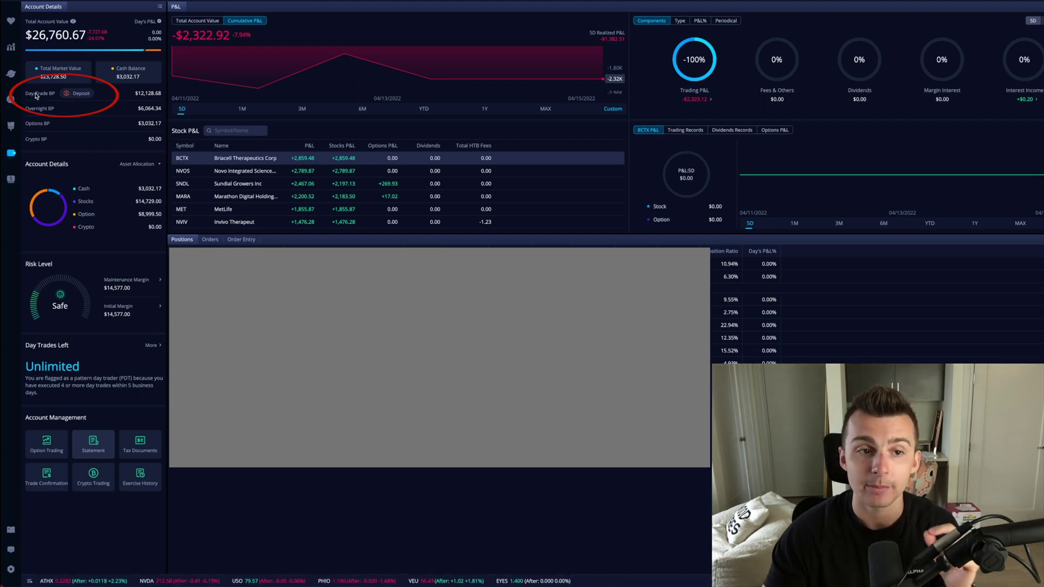
left_click(78, 95)
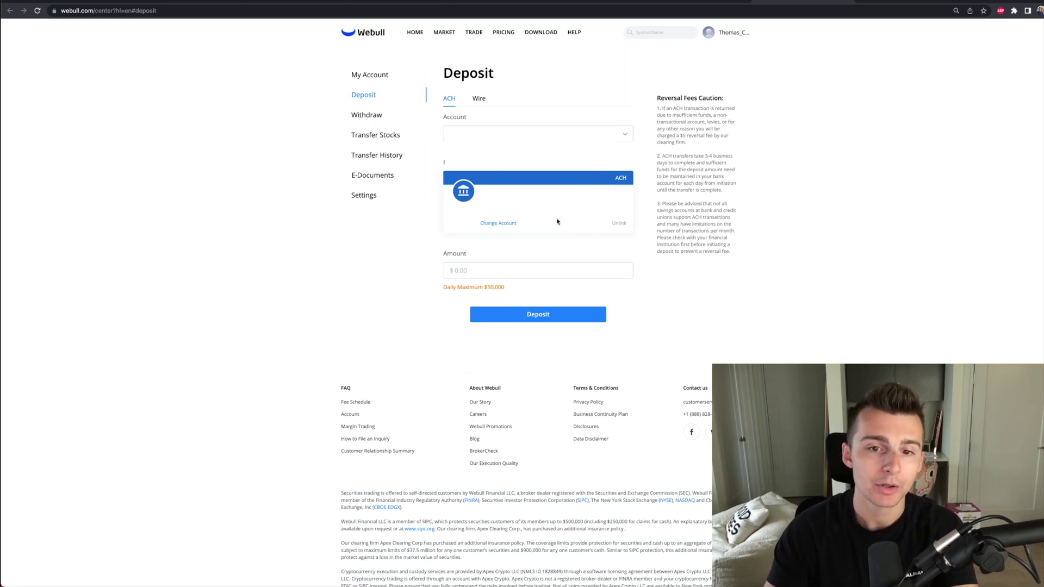
On the ACH Deposit page with the linked bank, select the amount field to enter a deposit.
scroll(623, 152, "up", 1)
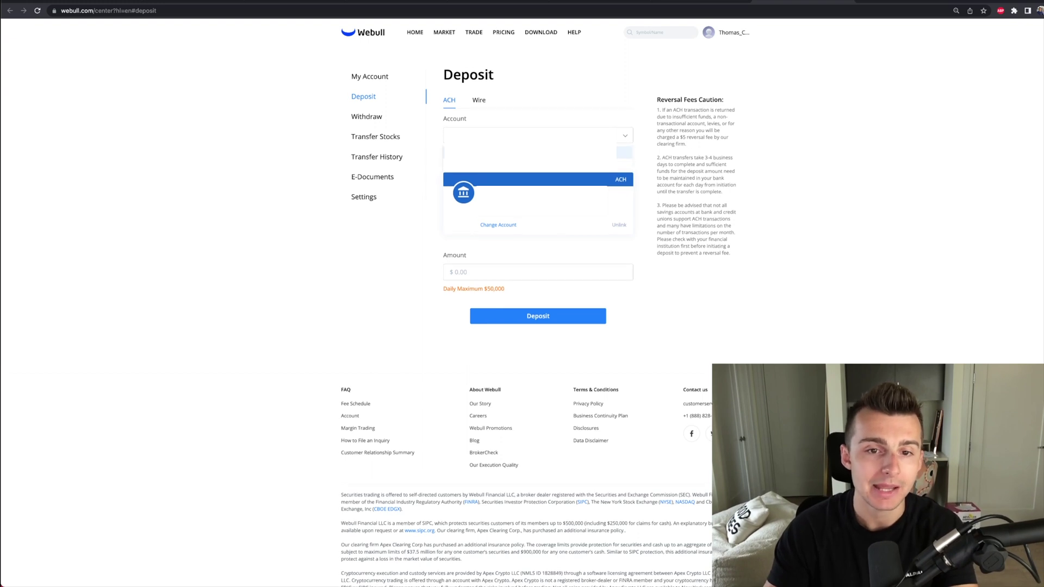
scroll(555, 119, "down", 1)
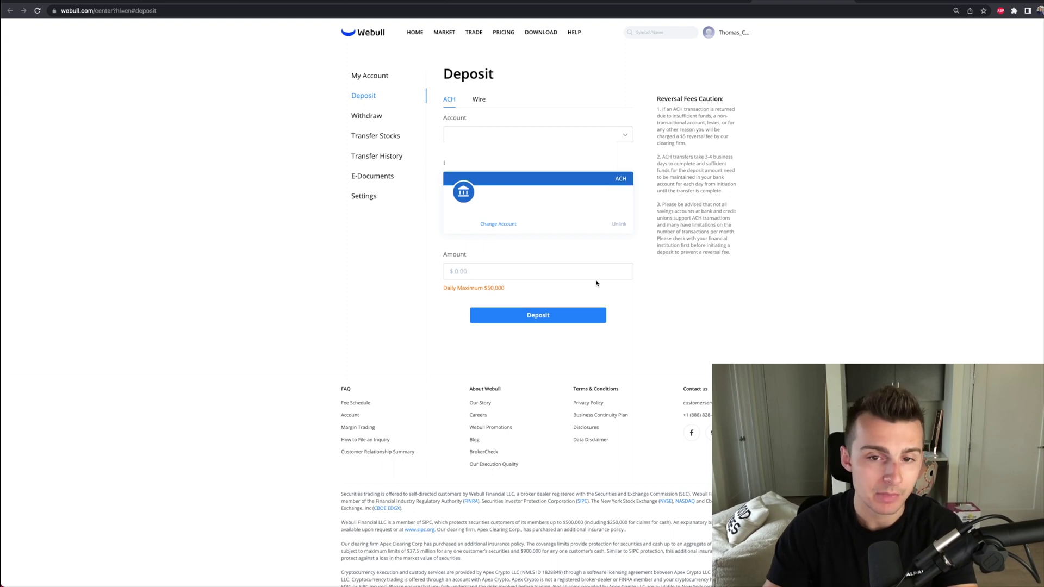
left_click(500, 276)
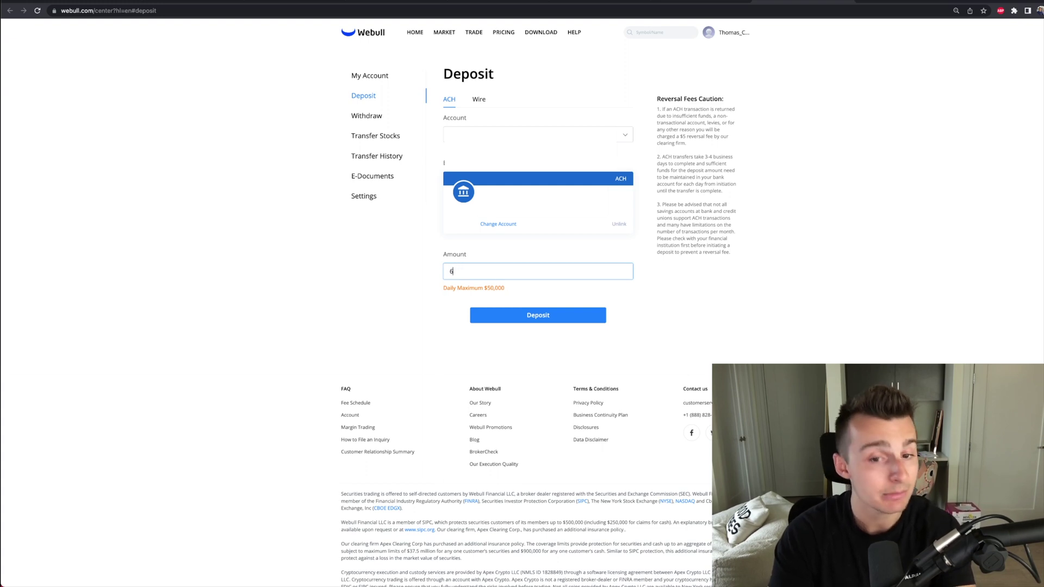
key("BackSpace")
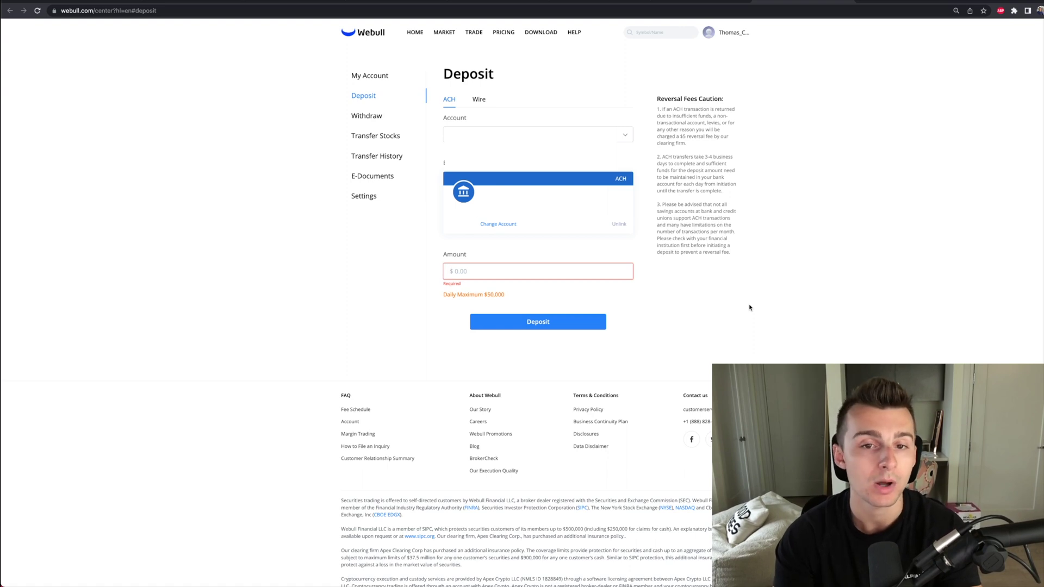
left_click(479, 100)
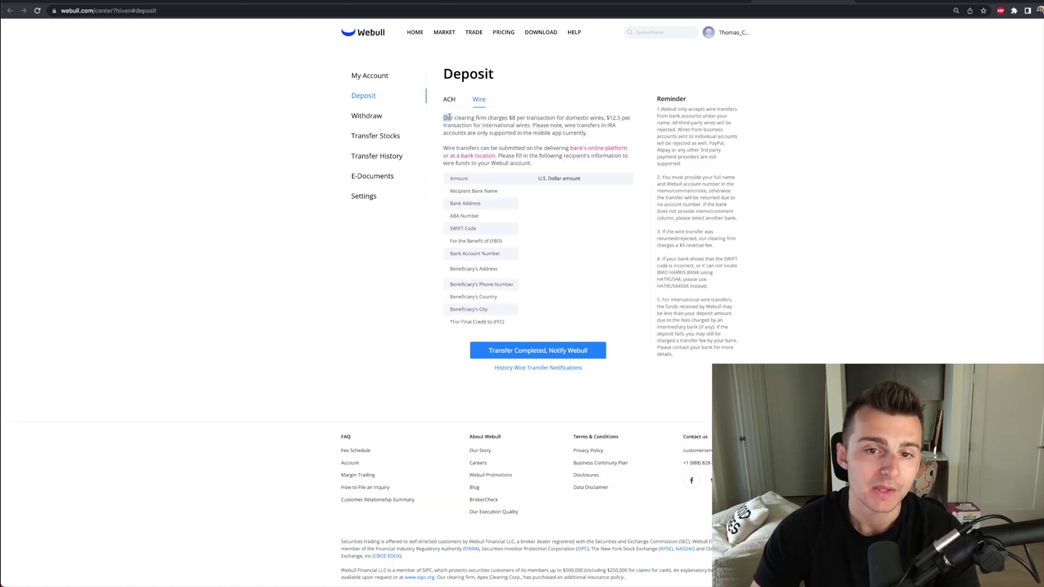
left_click_drag(449, 117, 600, 118)
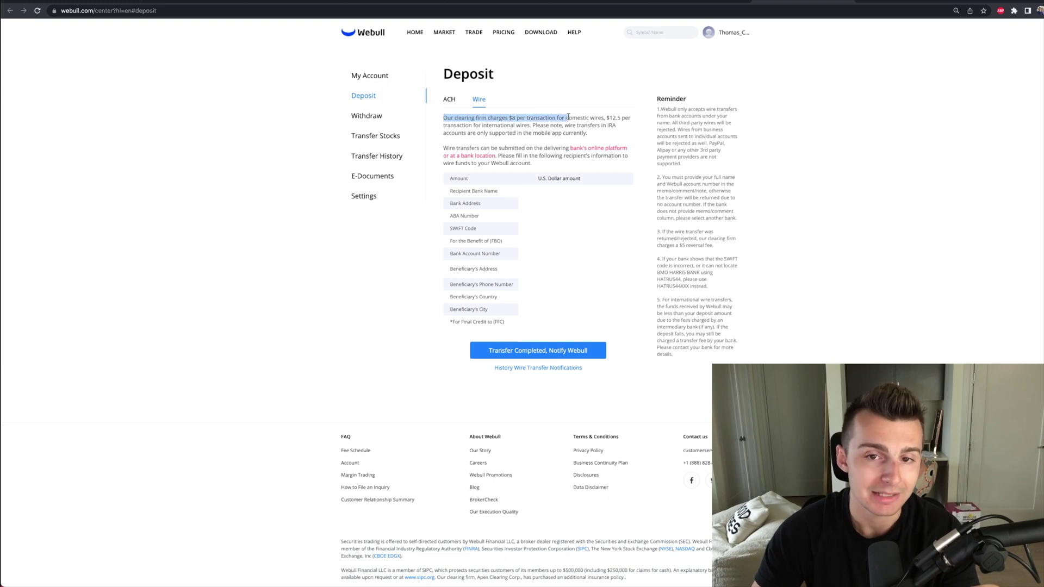
scroll(599, 118, "down", 1)
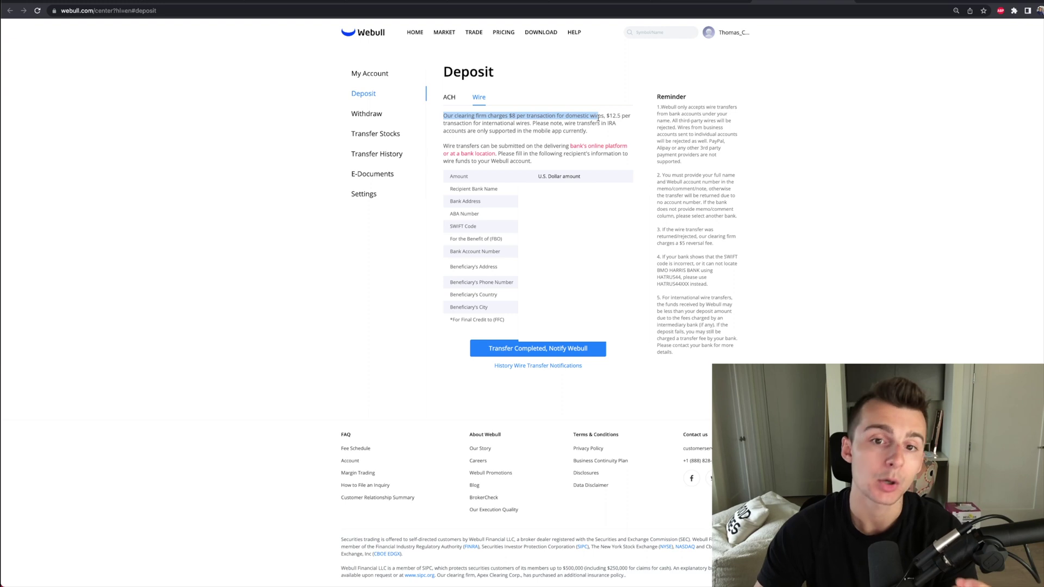
scroll(531, 125, "up", 1)
left_click_drag(531, 125, 445, 122)
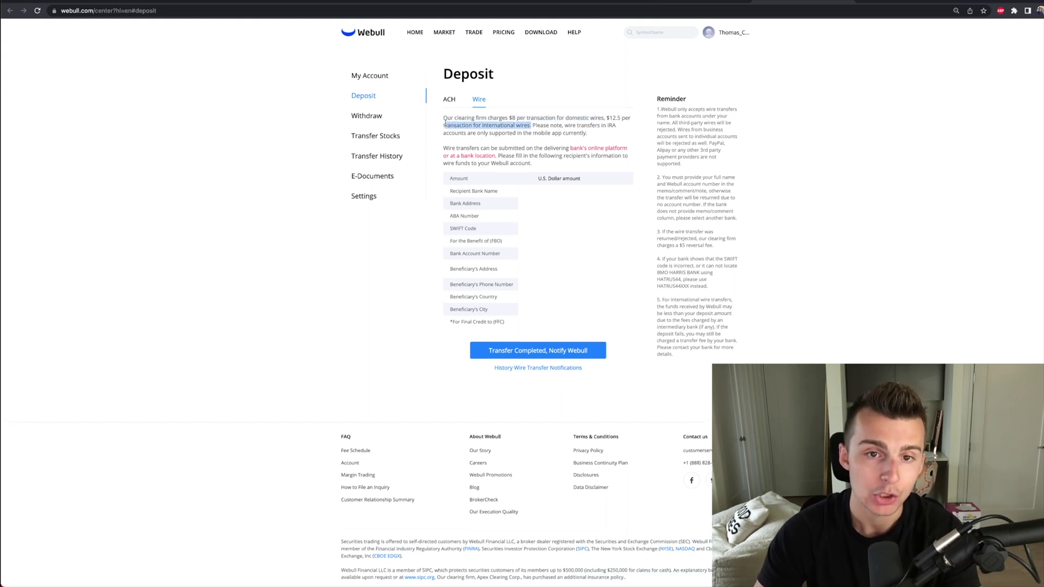
scroll(463, 125, "down", 1)
left_click(499, 126)
scroll(498, 125, "up", 1)
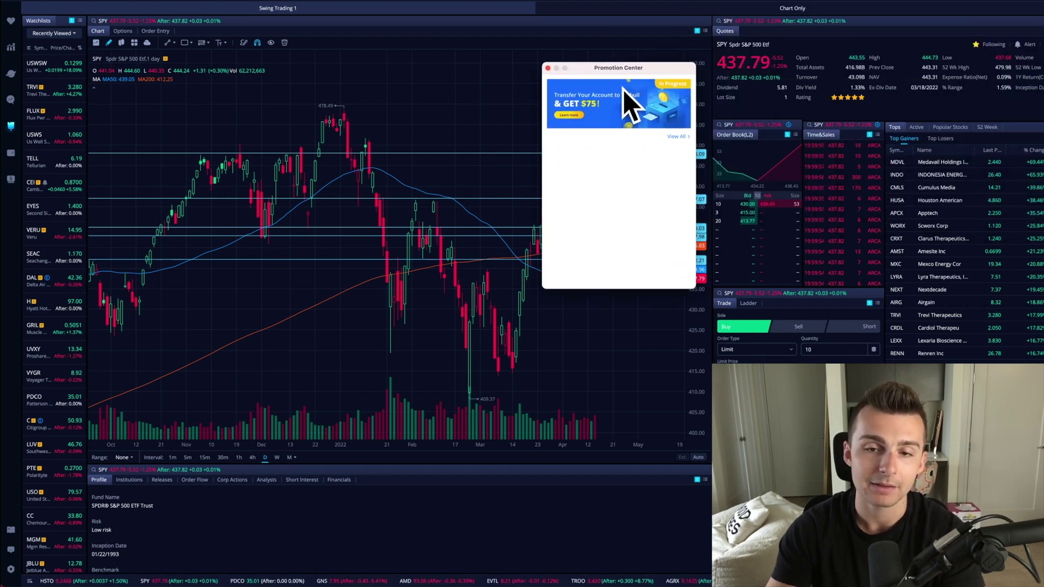
View all promotions on the Webull website, then return to the SPY chart in Webull Desktop.
left_click(678, 137)
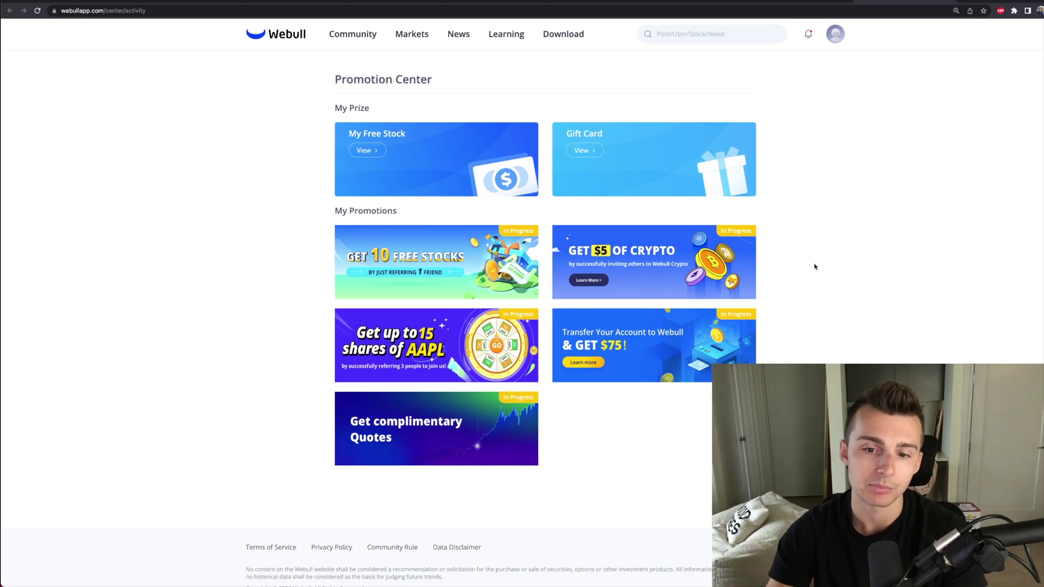
mouse_move(255, 566)
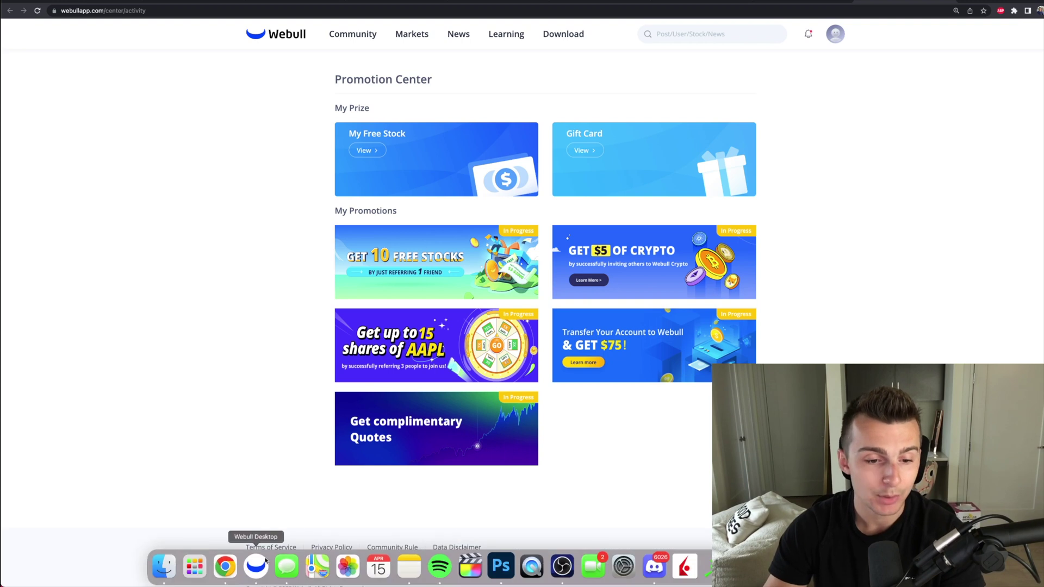
left_click(249, 562)
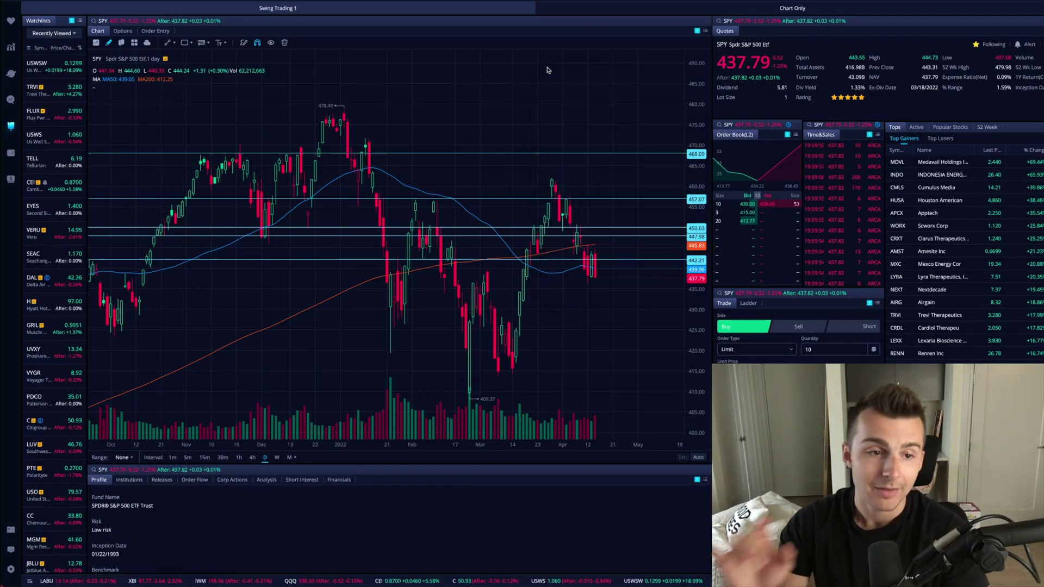